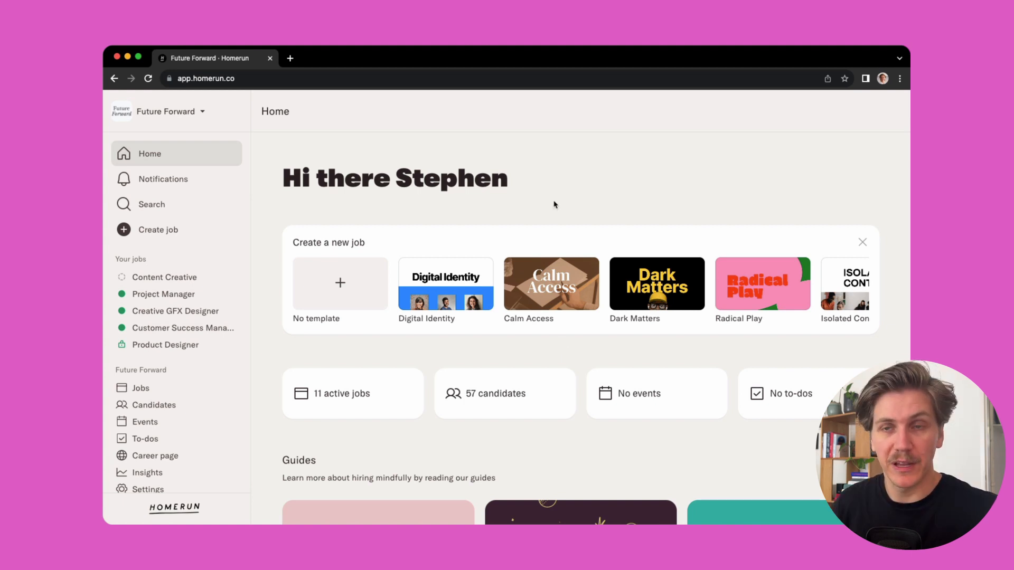
Step: Start a new job and set its title to the suggested Graphic Designer
click(187, 230)
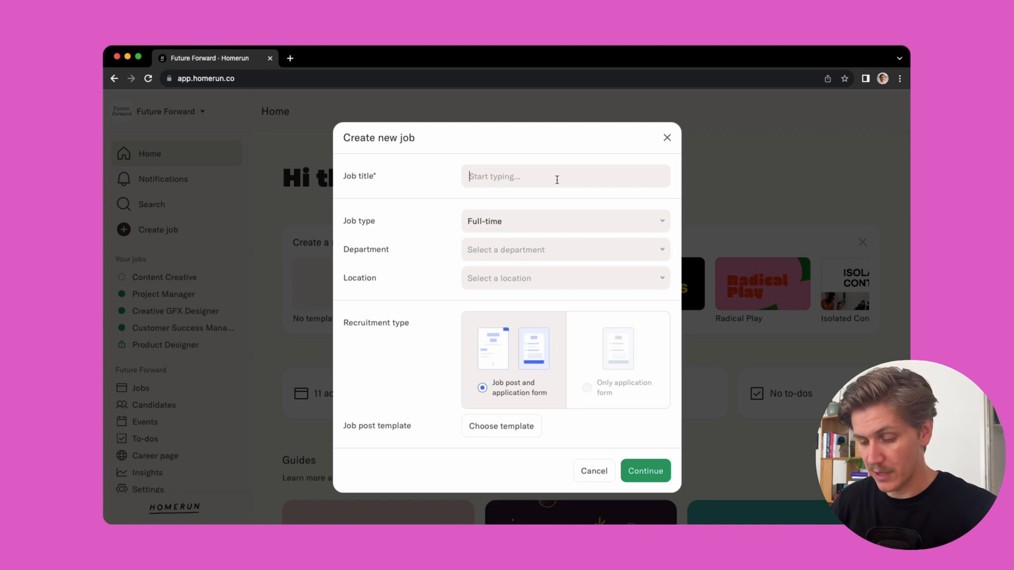
text(Grap)
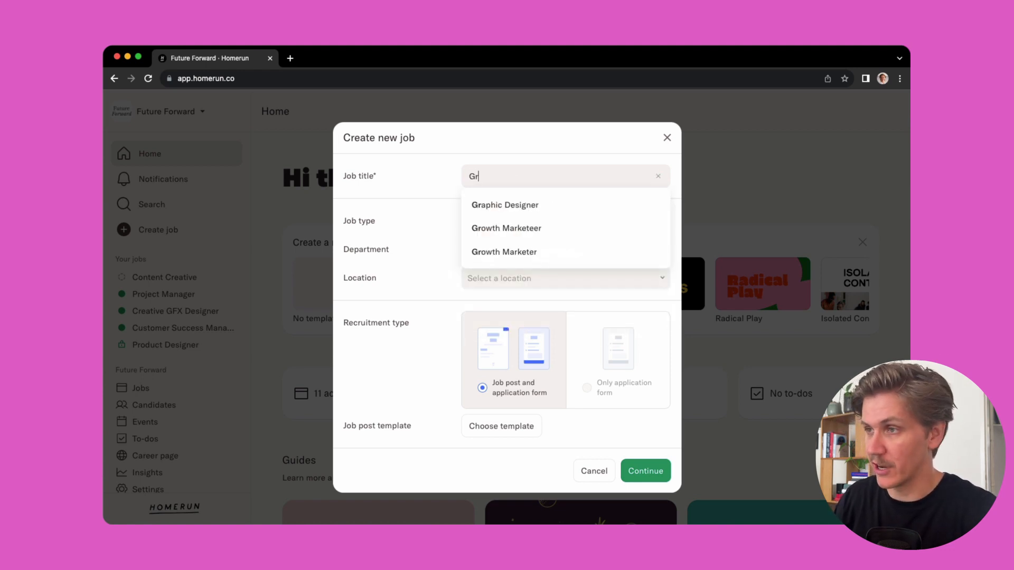
click(527, 206)
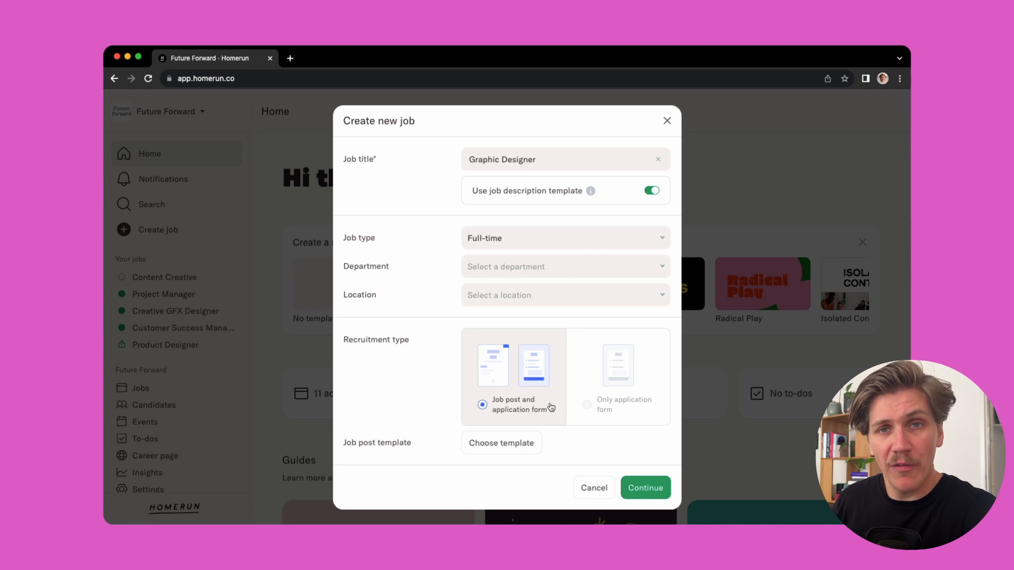
Step: Create the job with the Future Forward job post template and collapse the navigation sidebar
click(538, 448)
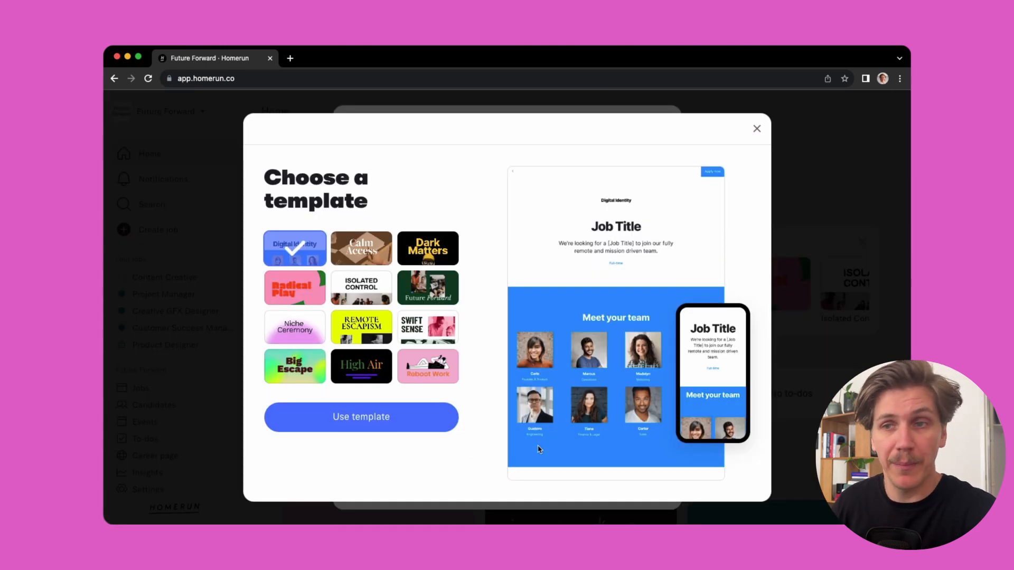
click(441, 294)
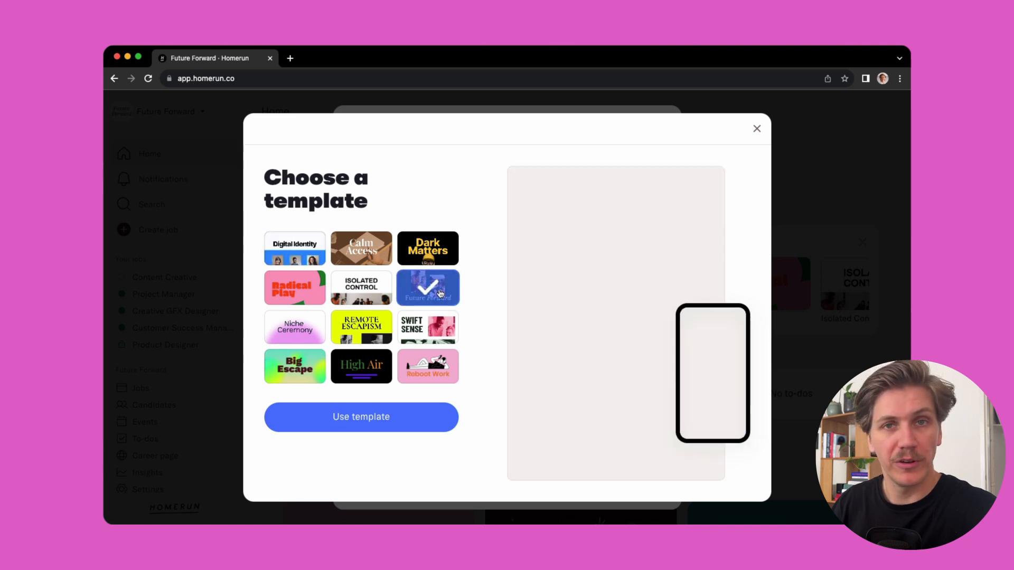
click(361, 417)
click(641, 496)
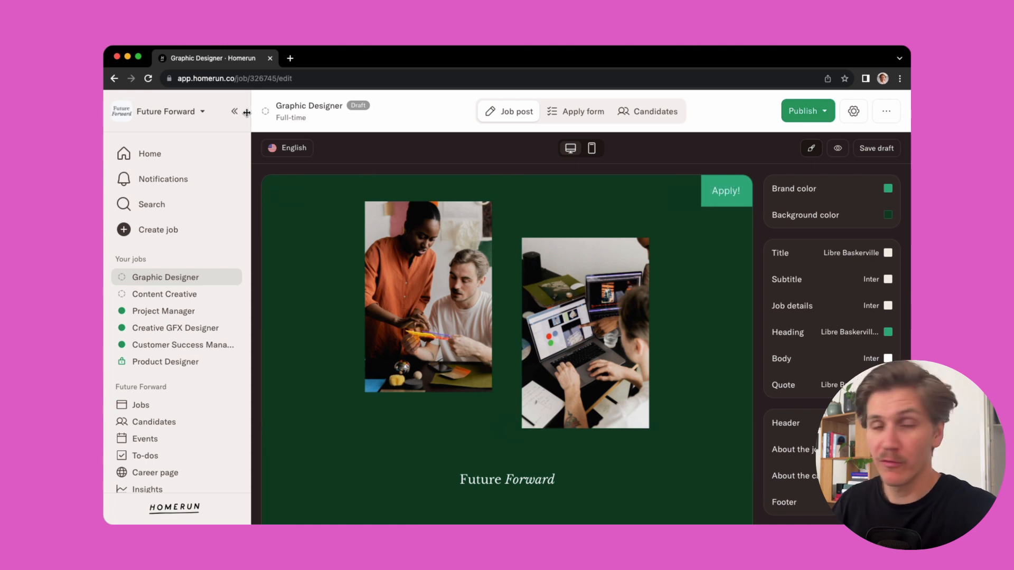
click(234, 112)
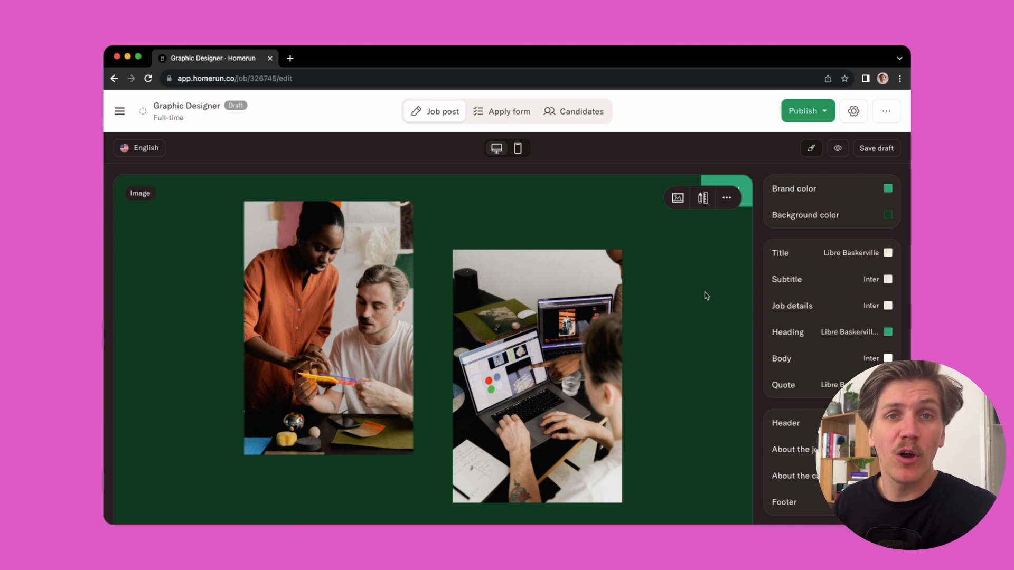
Step: Review the job post's sections, from the header images through job description, perks, team and candidate text to the footer
scroll(707, 296, down, 3)
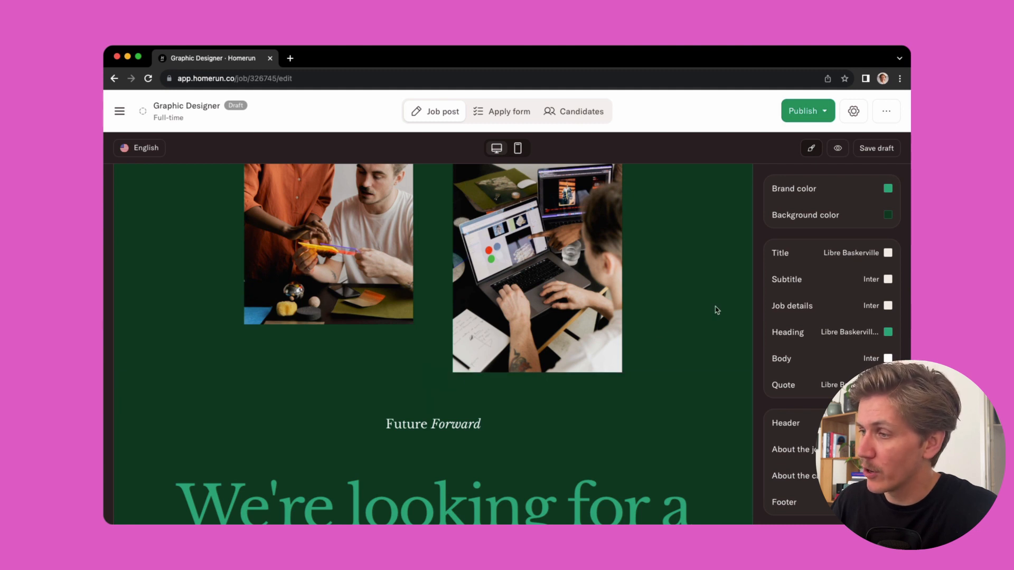
scroll(686, 328, up, 2)
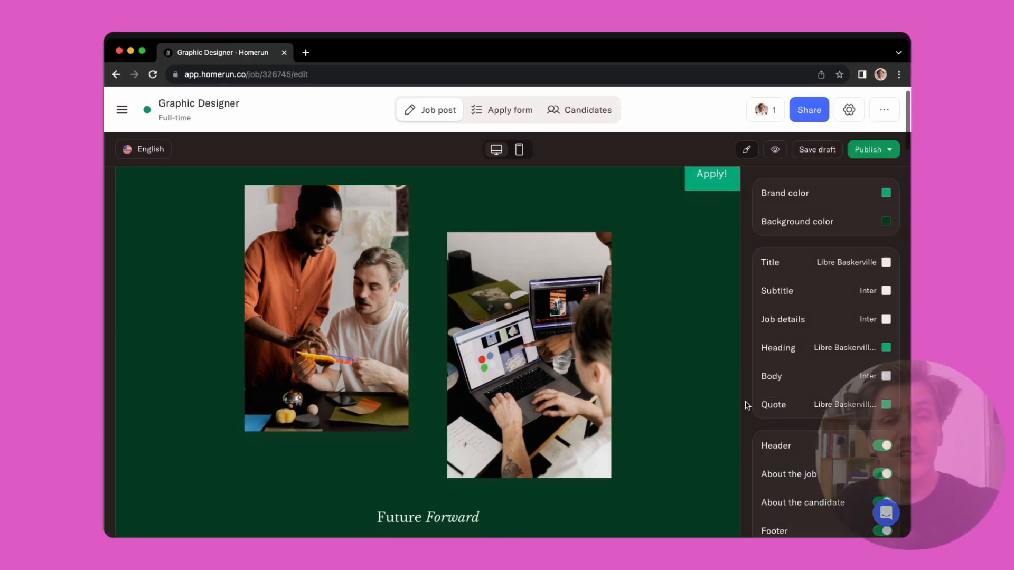
scroll(747, 404, down, 4)
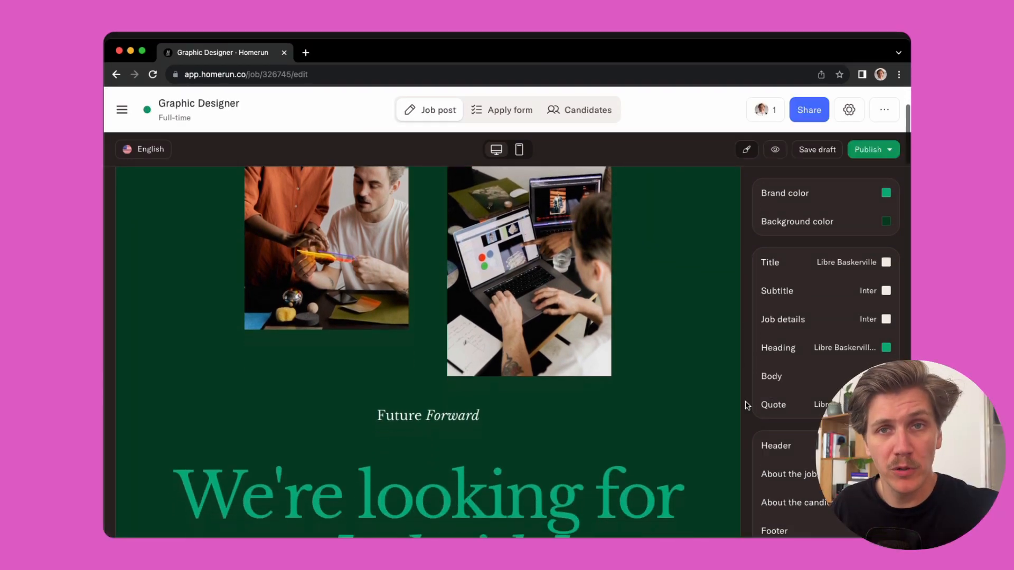
scroll(746, 404, down, 6)
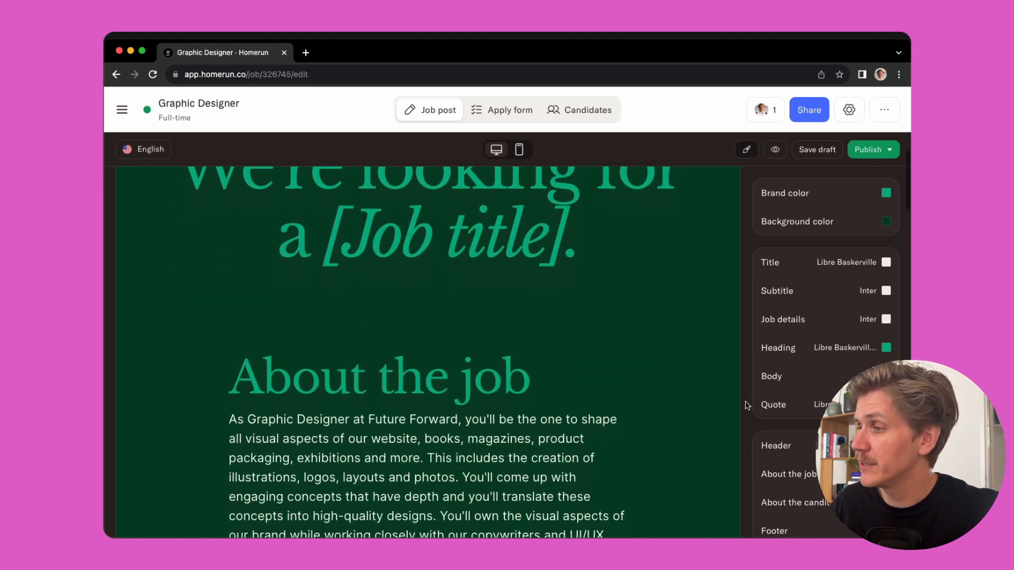
scroll(746, 405, down, 7)
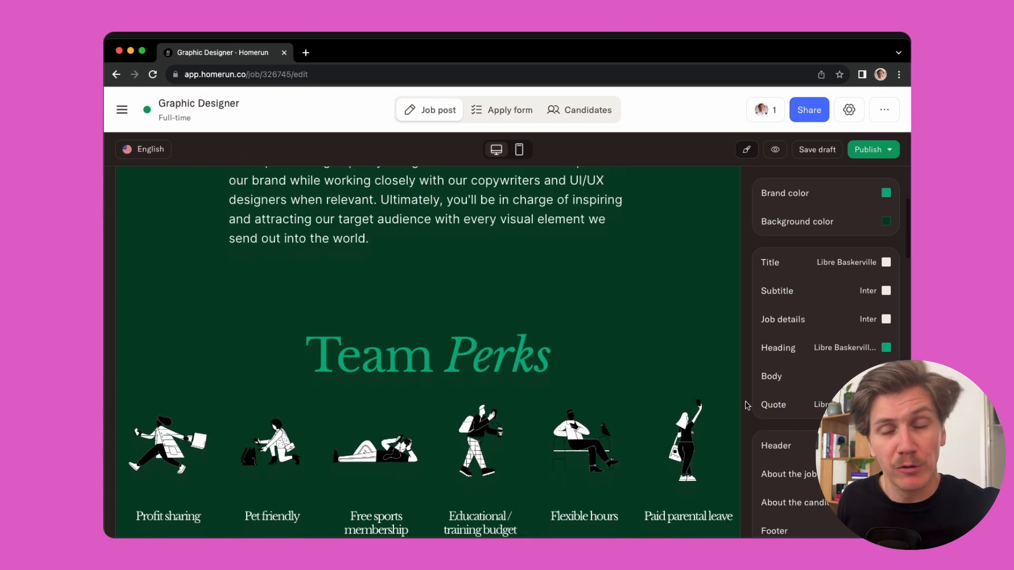
scroll(747, 405, down, 8)
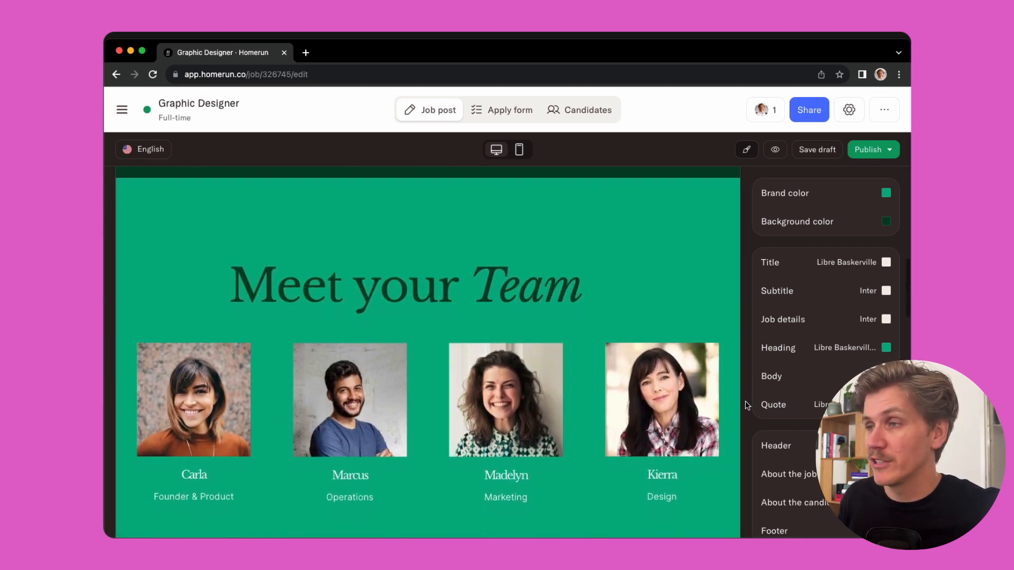
scroll(747, 405, down, 7)
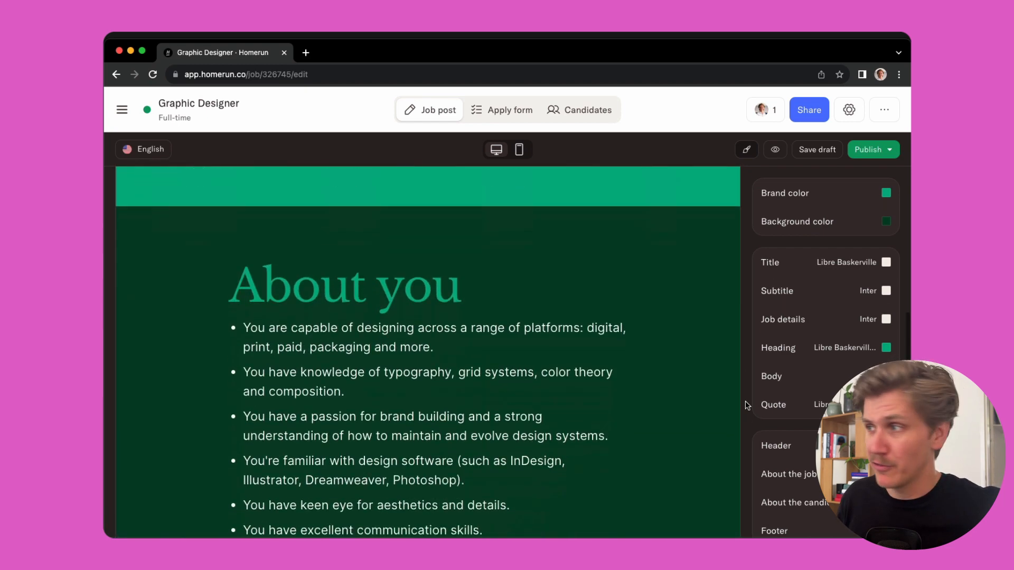
scroll(747, 405, down, 5)
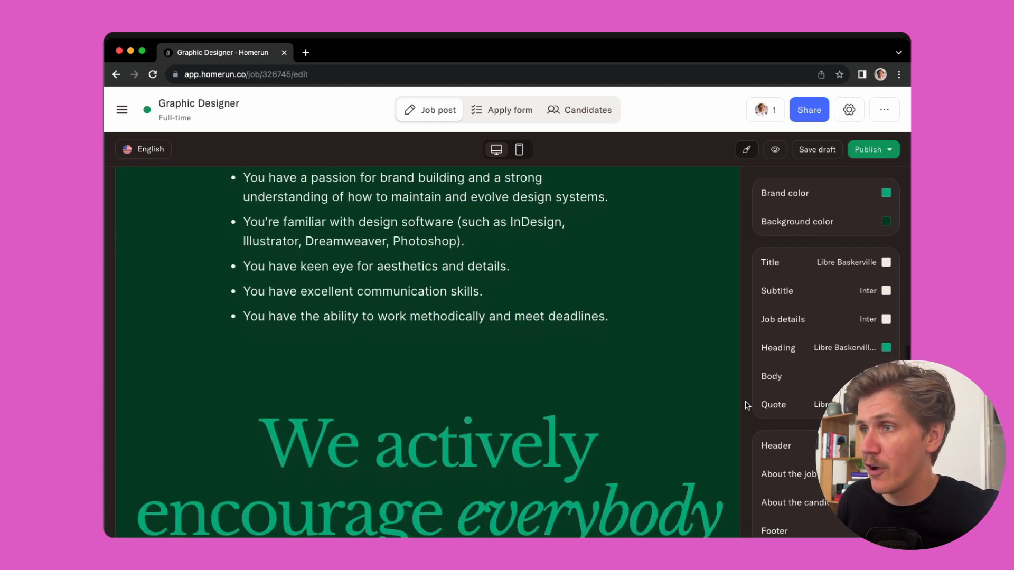
scroll(747, 405, down, 8)
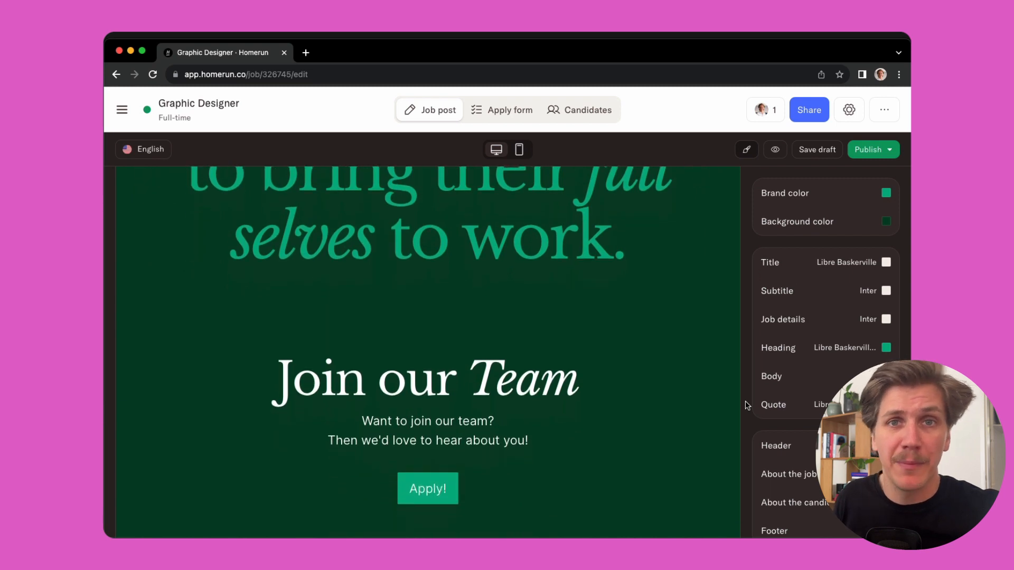
scroll(746, 405, down, 6)
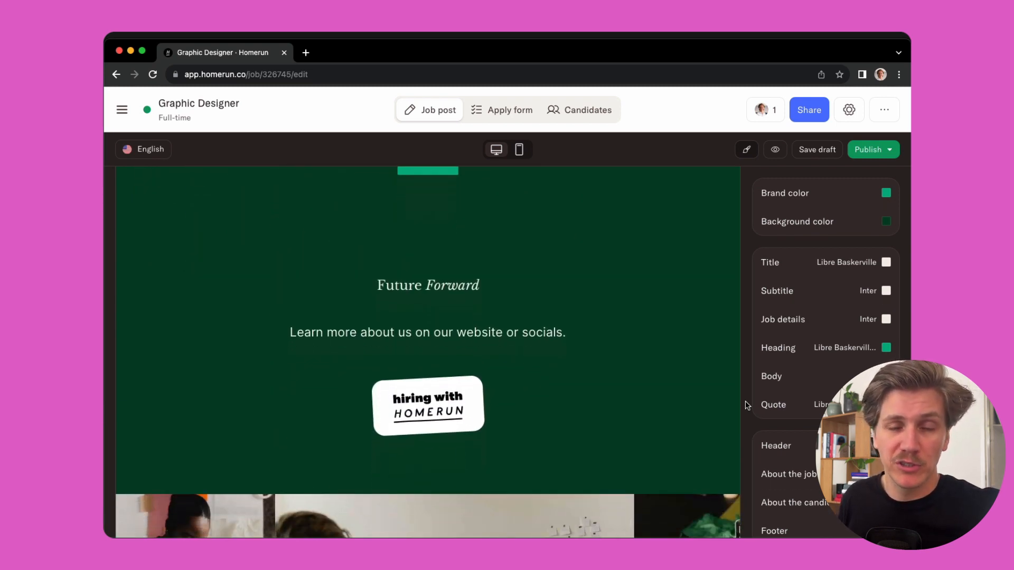
scroll(747, 405, down, 4)
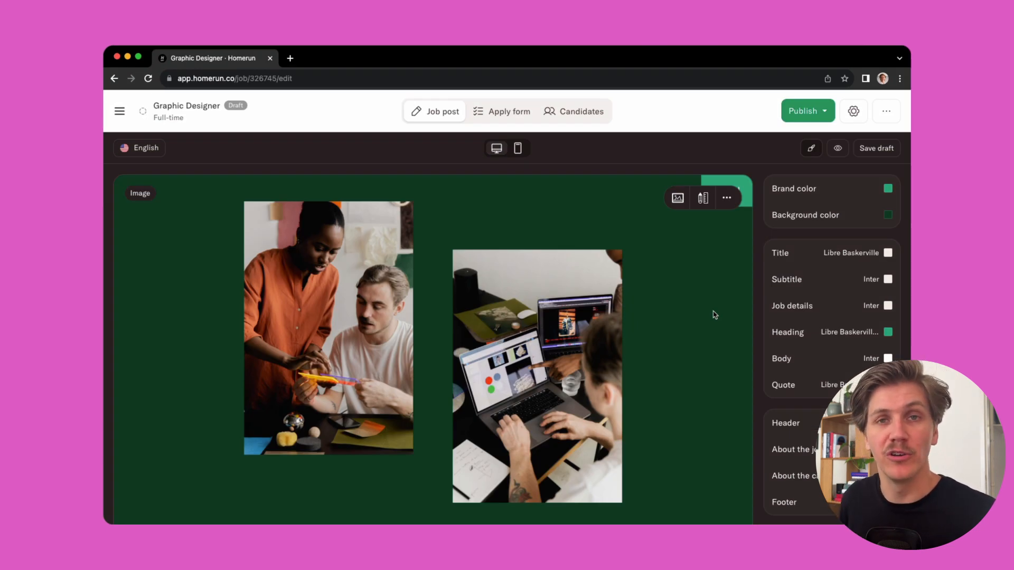
Step: Replace the [Job Title] placeholder in the "We're looking for a" quote with Graphic Designer
scroll(715, 315, down, 4)
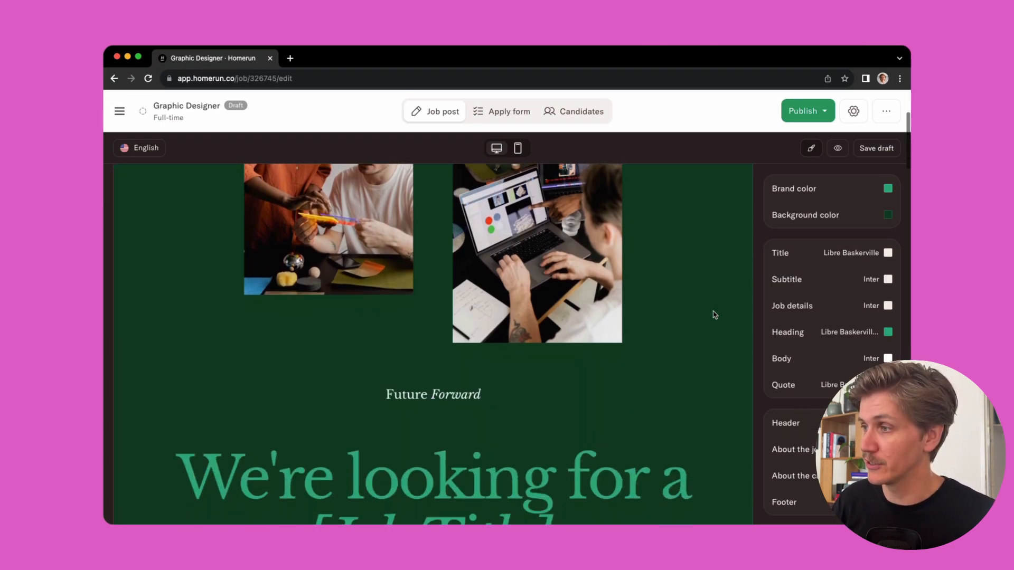
scroll(715, 315, down, 1)
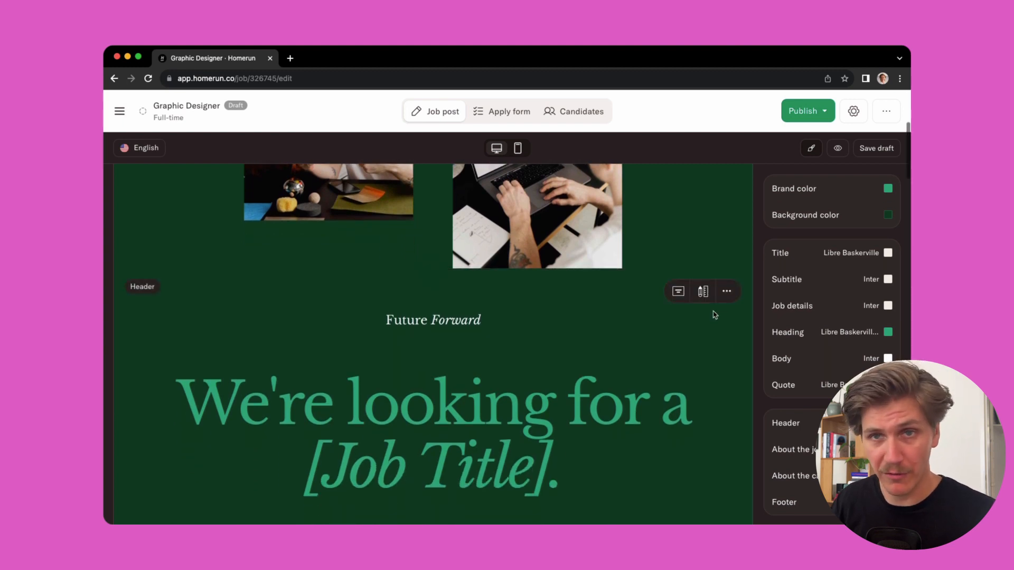
scroll(603, 424, down, 1)
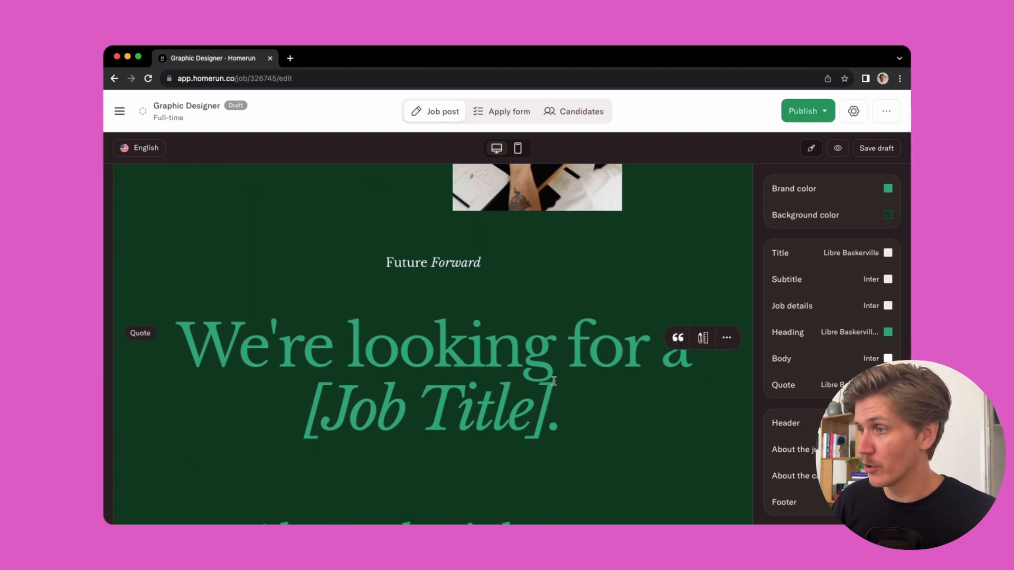
drag(553, 406, 305, 415)
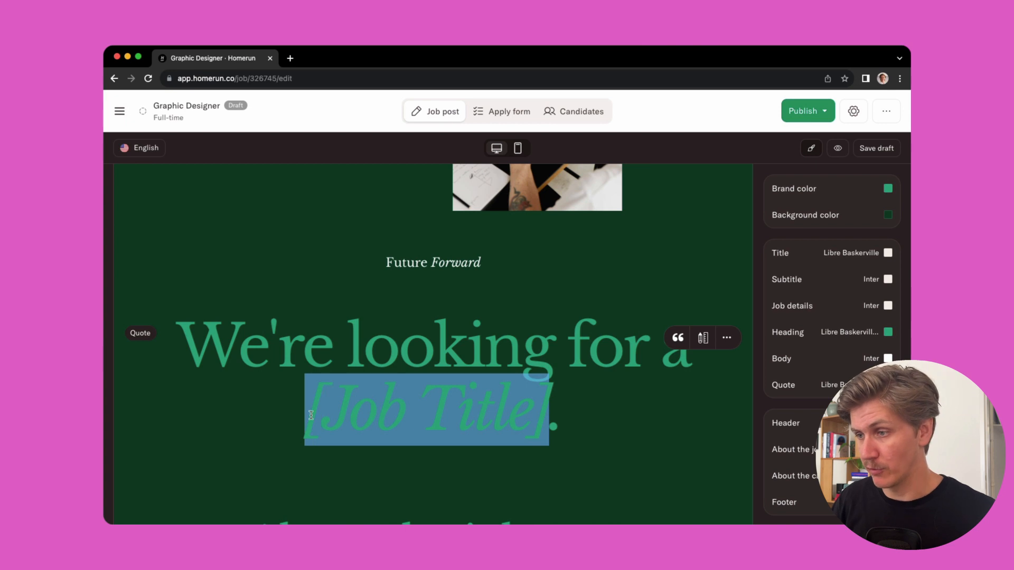
key(BackSpace)
text(Graphic De)
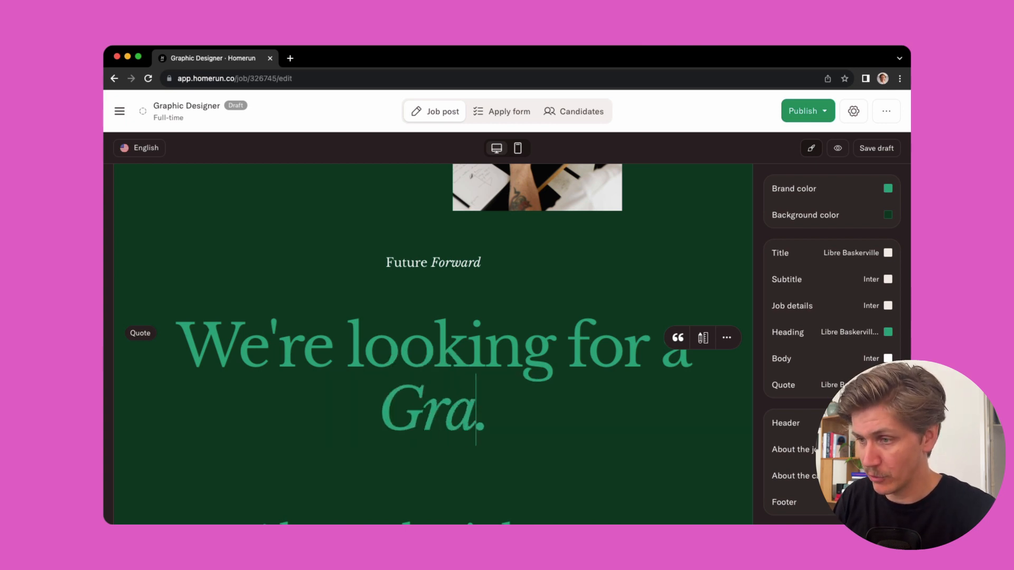
text(signer)
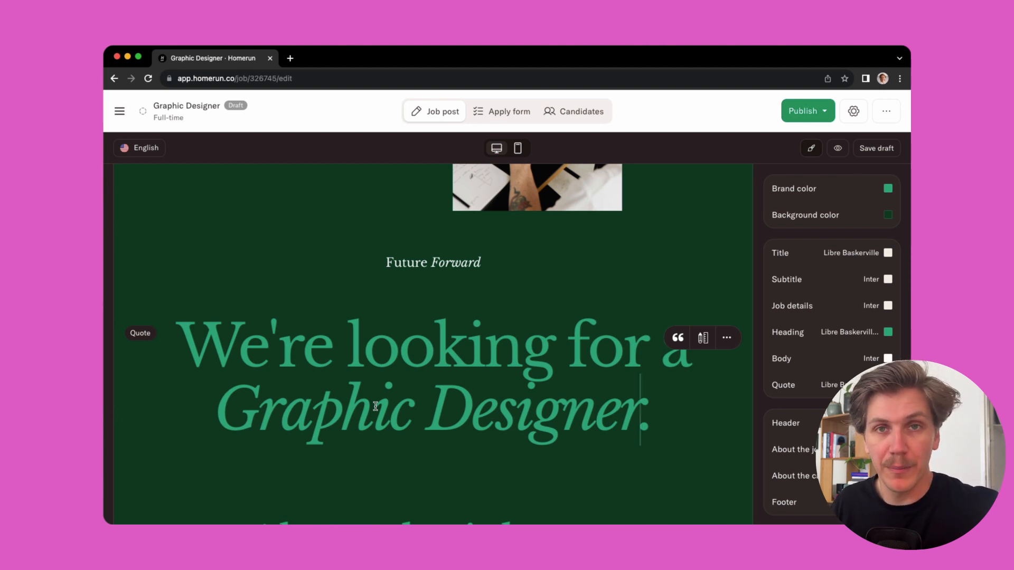
Step: Browse the content blocks available for insertion between the quote and the About the job section
scroll(375, 405, down, 2)
scroll(422, 391, down, 1)
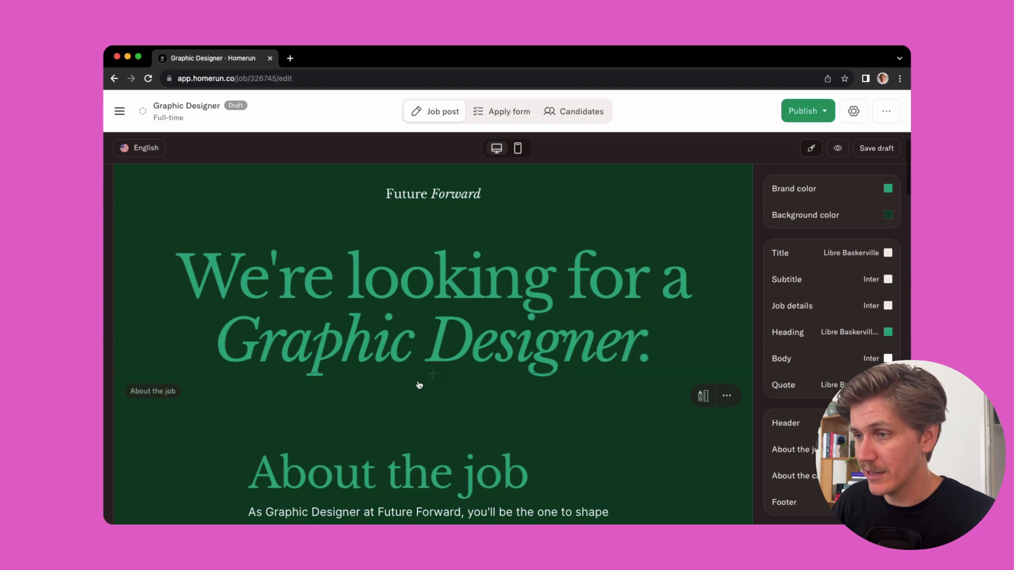
mouse_move(442, 266)
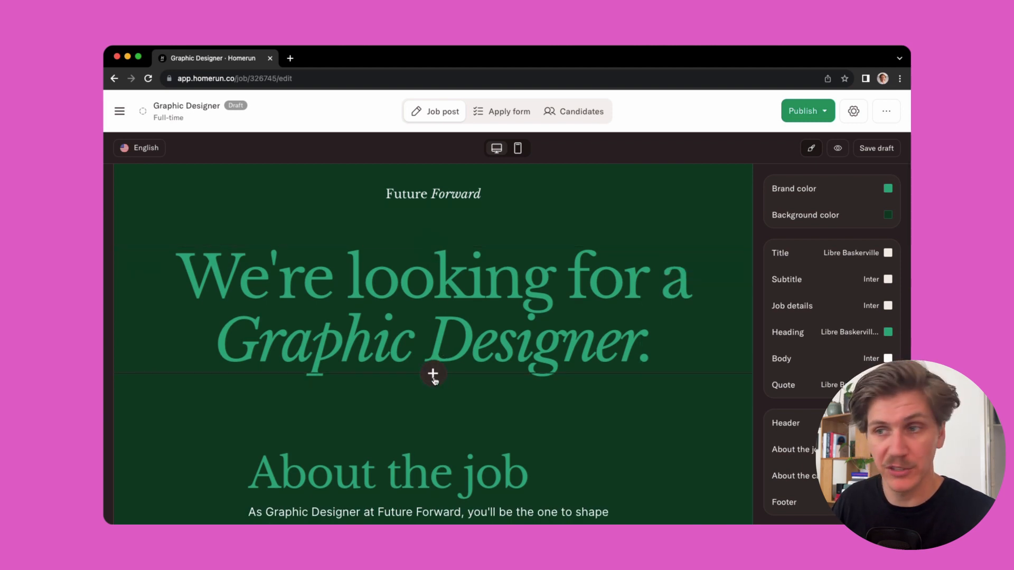
click(433, 374)
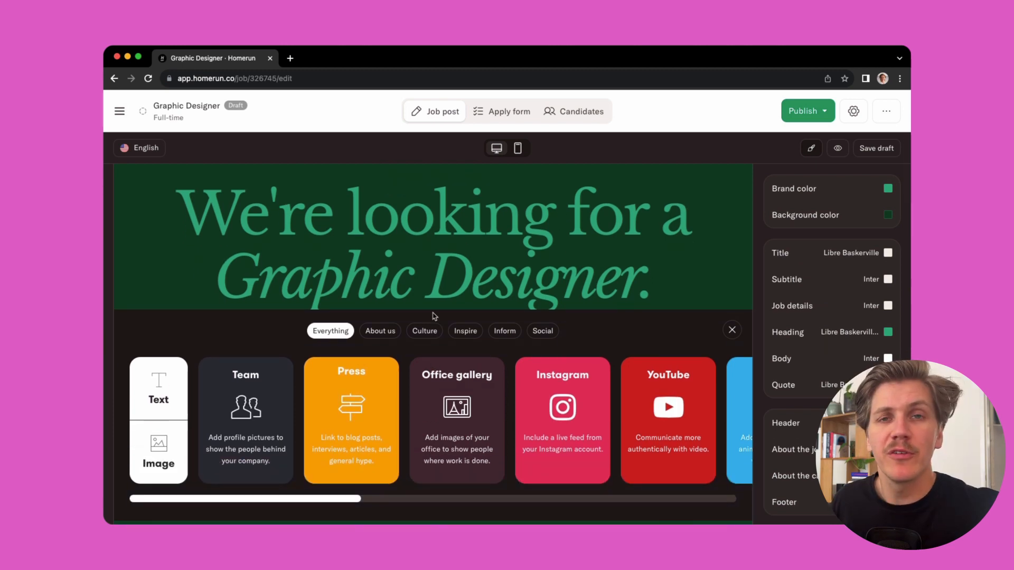
scroll(530, 393, right, 6)
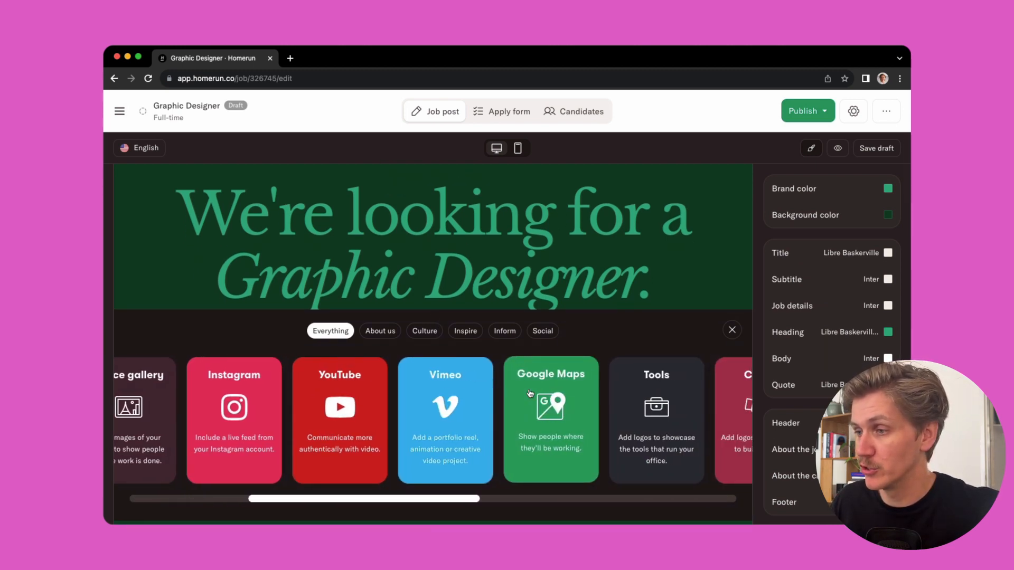
scroll(530, 393, right, 6)
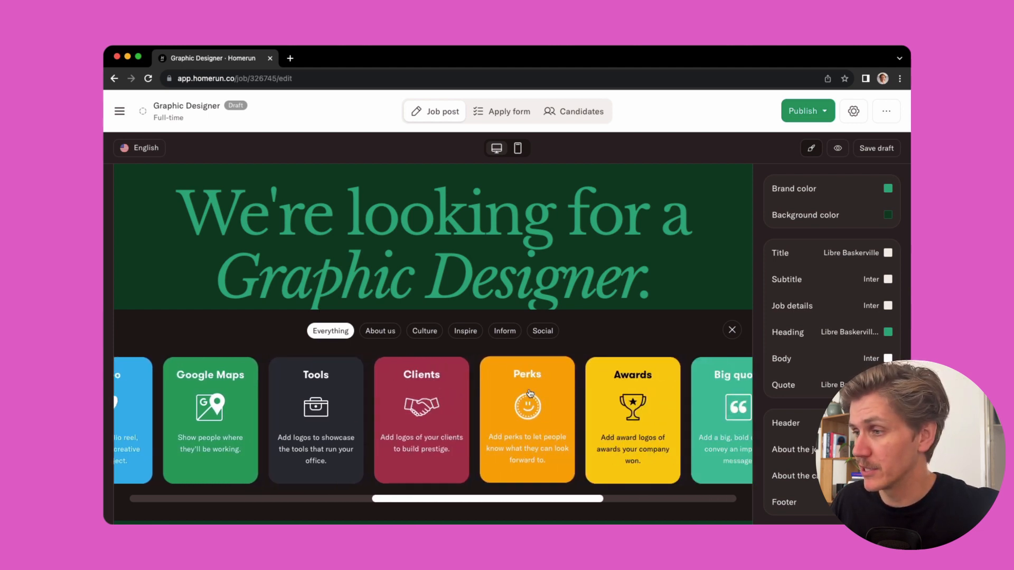
scroll(530, 394, right, 6)
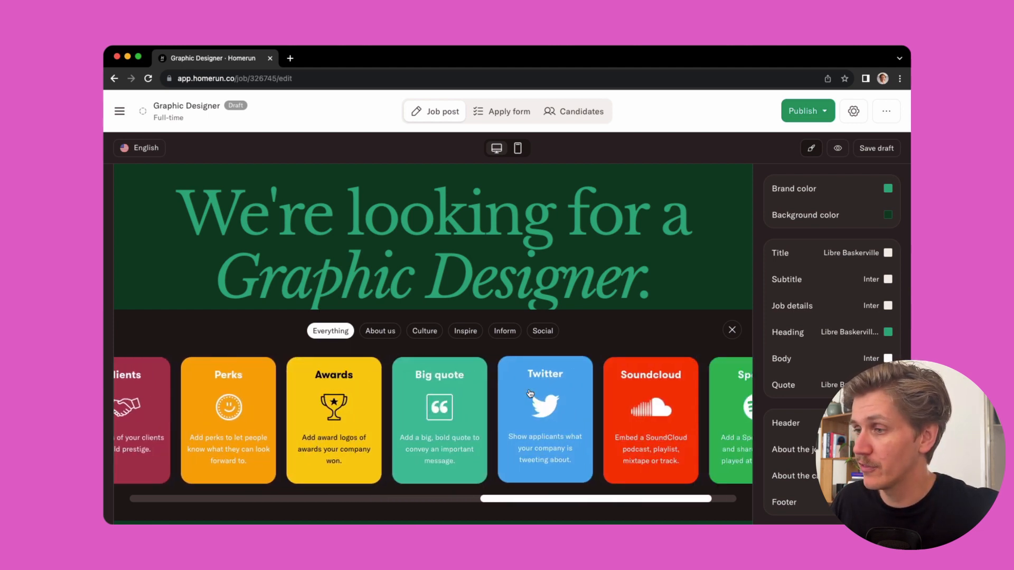
scroll(530, 394, right, 2)
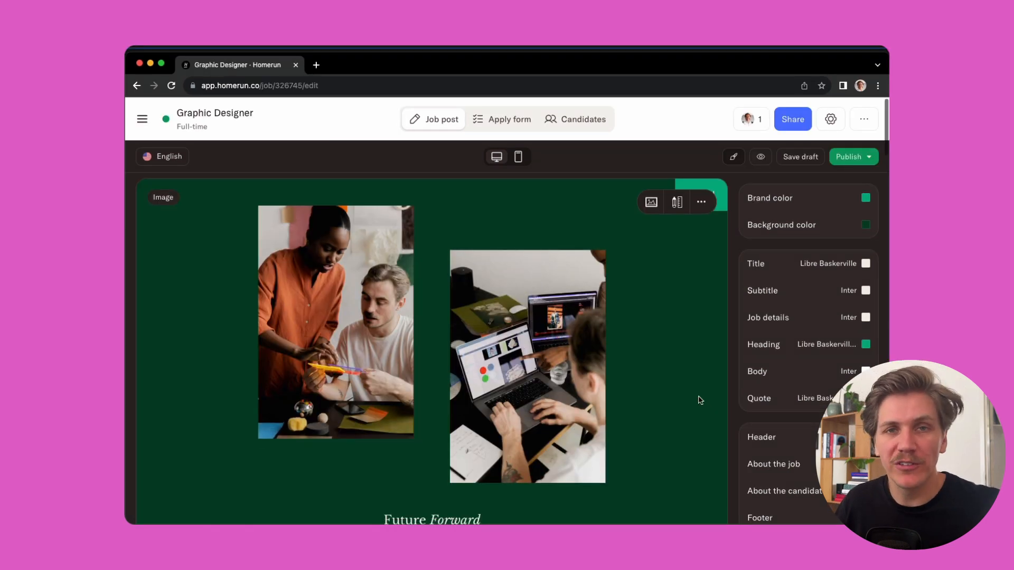
Step: Insert three blank profiles between the third and last members in the Meet your Team section
scroll(700, 398, down, 6)
scroll(699, 397, down, 15)
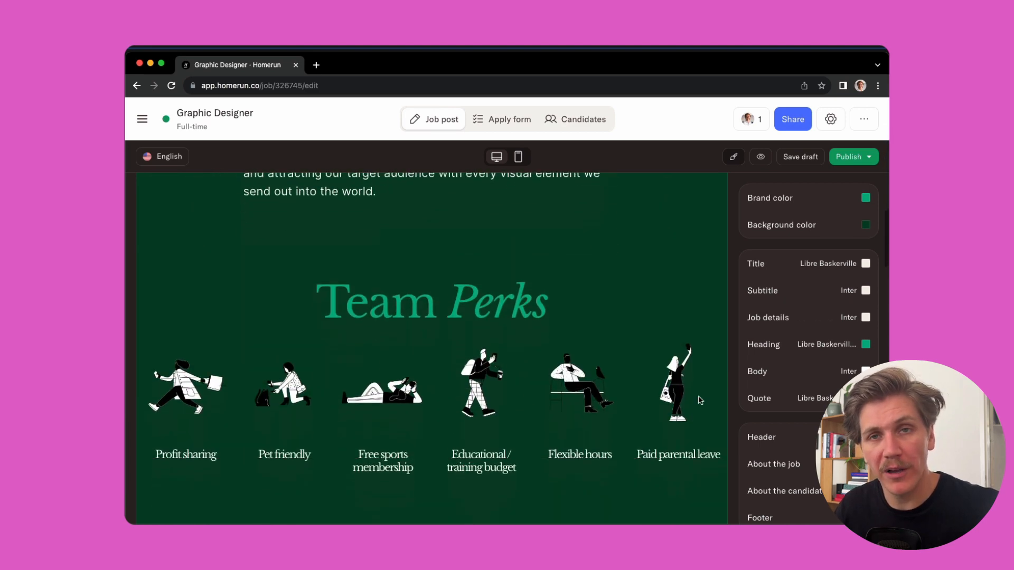
scroll(698, 395, down, 5)
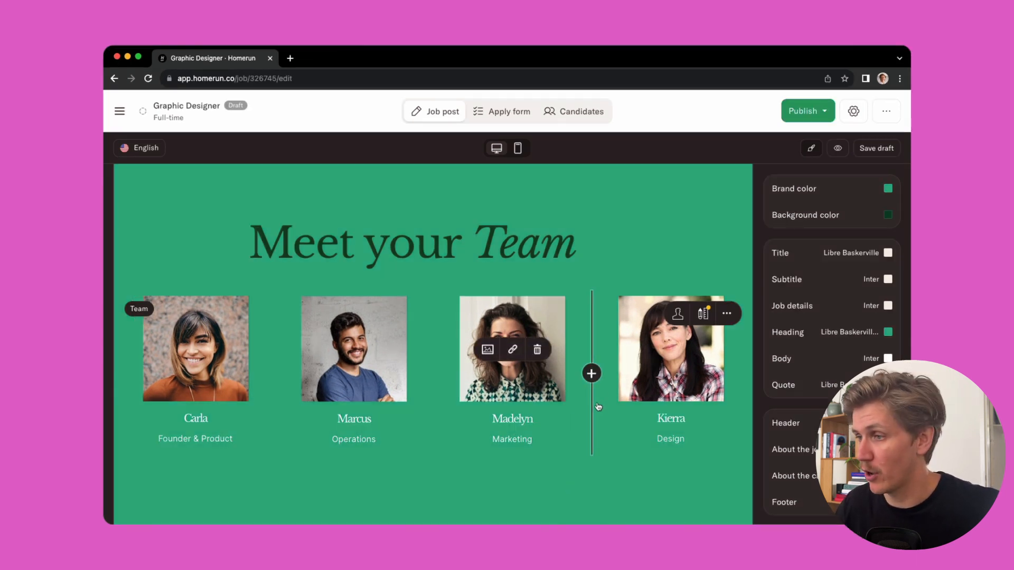
click(592, 375)
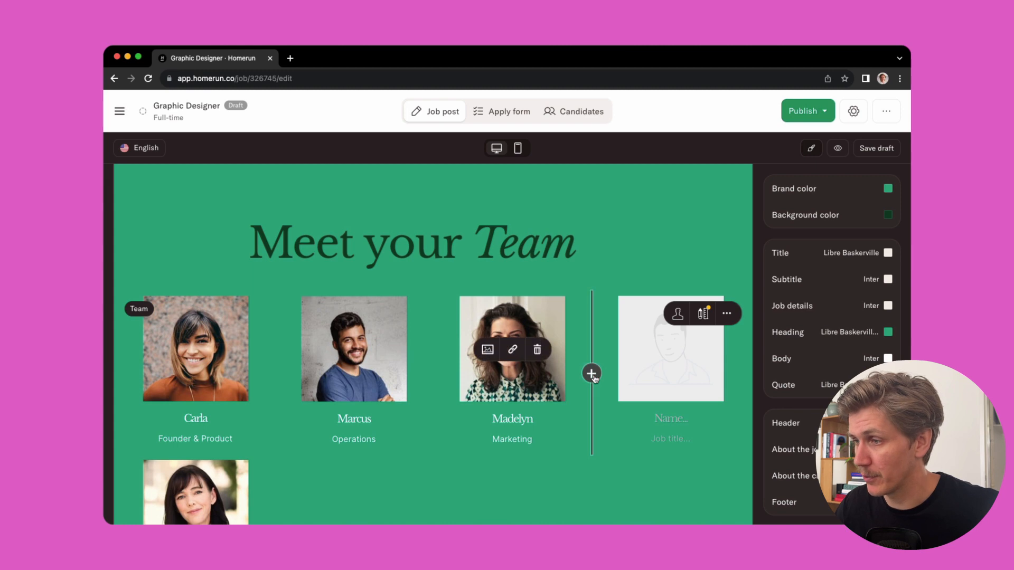
click(593, 375)
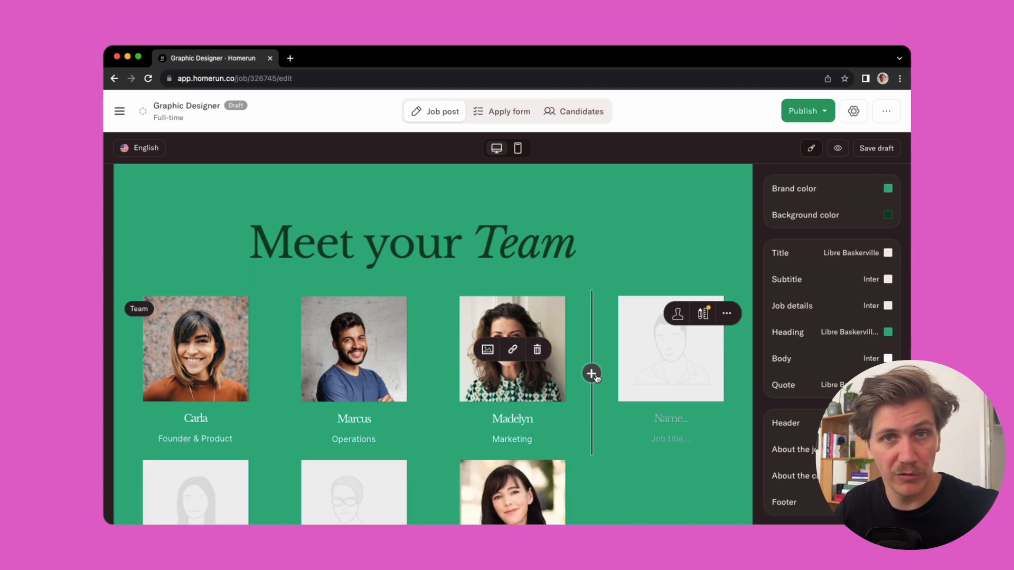
Step: Insert another blank profile after the third team member and add the first Team photos picture to the first row's fourth profile
click(593, 375)
click(643, 350)
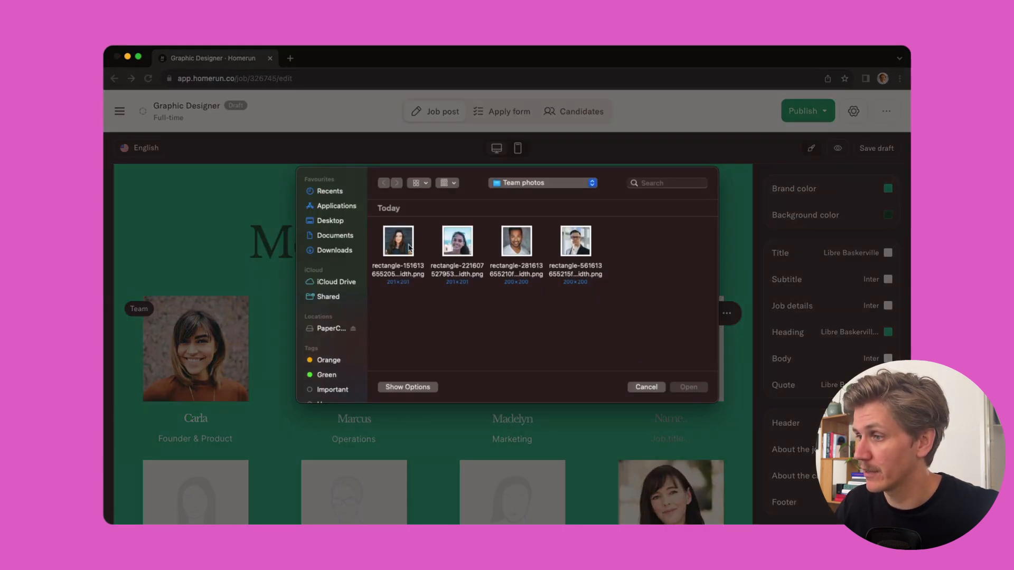
double_click(398, 240)
Step: Add the second, third and fourth Team photos pictures to the three blank profiles in the team's second row, in order
scroll(262, 453, down, 2)
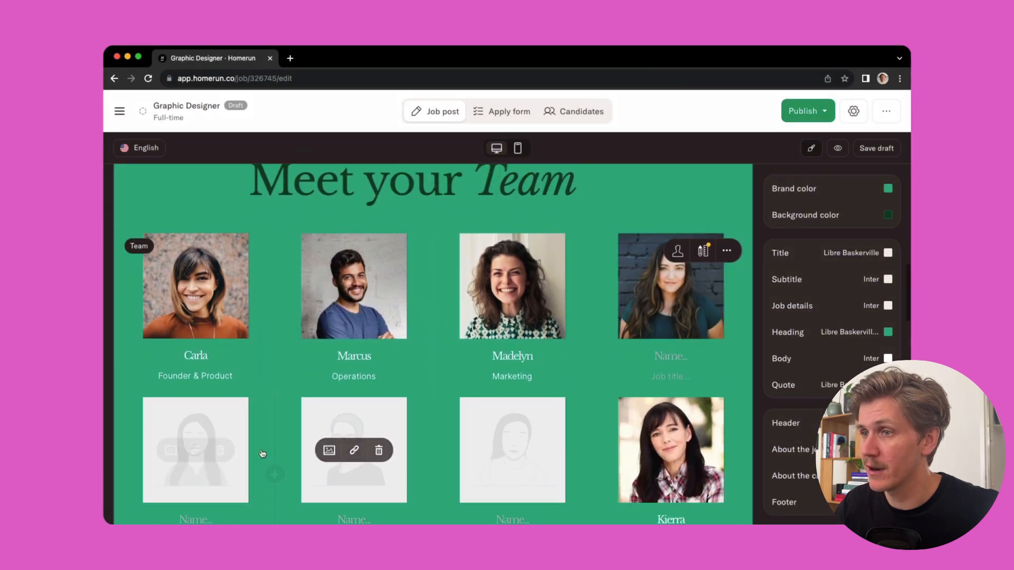
click(171, 450)
double_click(457, 240)
click(329, 451)
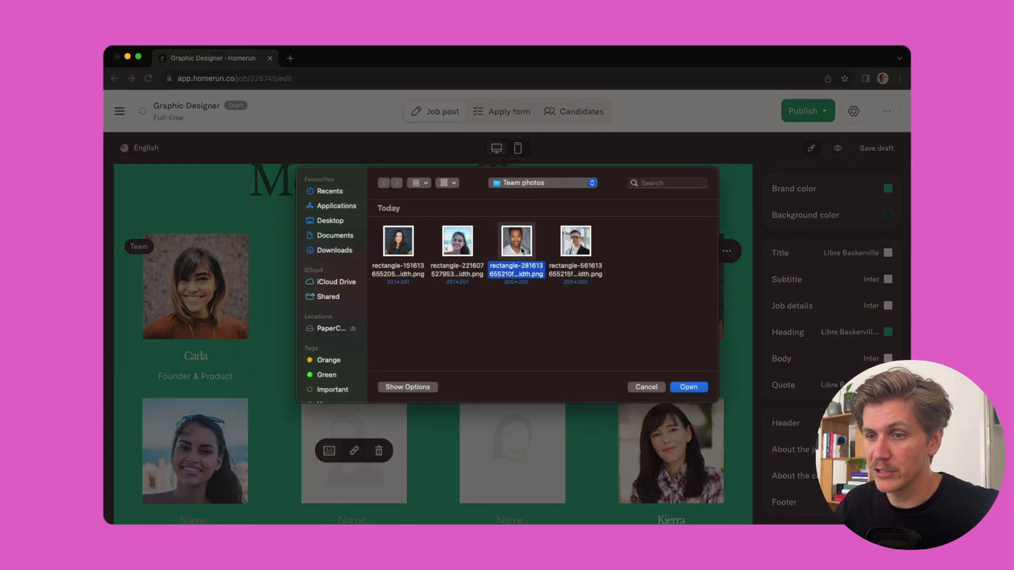
double_click(516, 240)
click(488, 450)
double_click(575, 240)
Step: Enter the first name and the job title People Ops team for the fourth profile in the first row
scroll(655, 321, down, 1)
click(655, 321)
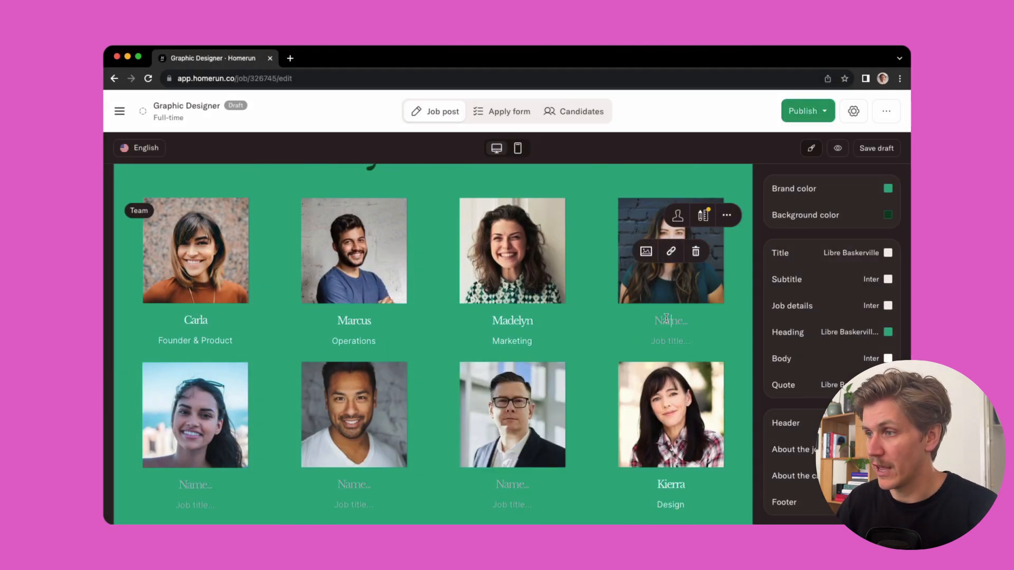
text(Monica)
key(Tab)
text(People Ops team)
Step: Fill in the first names of the third and second profiles in the second row, giving both the job title Engineering
click(509, 485)
text(Daniel)
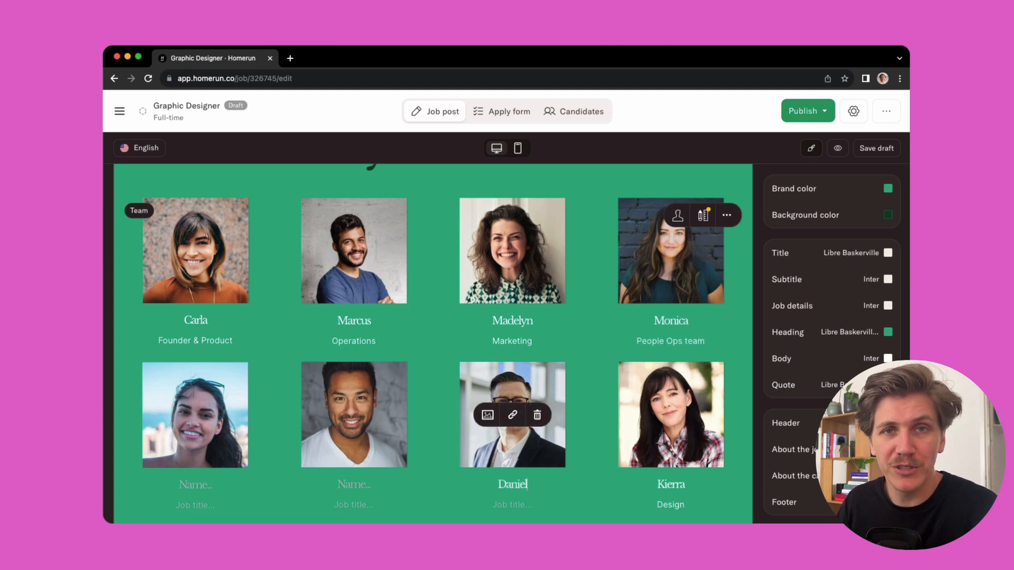
key(Tab)
text(Engineering)
click(354, 474)
text(Matthew)
key(Tab)
text(Engineering)
Step: Enter the first name and job title for the first profile in the team's second row
click(195, 474)
text(L)
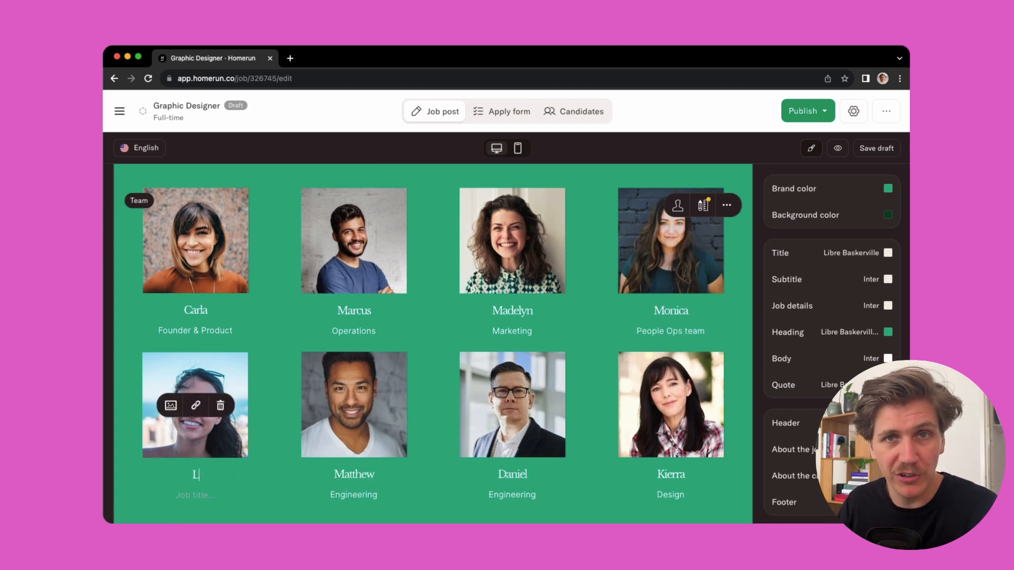
text(ila)
key(Tab)
text(Des)
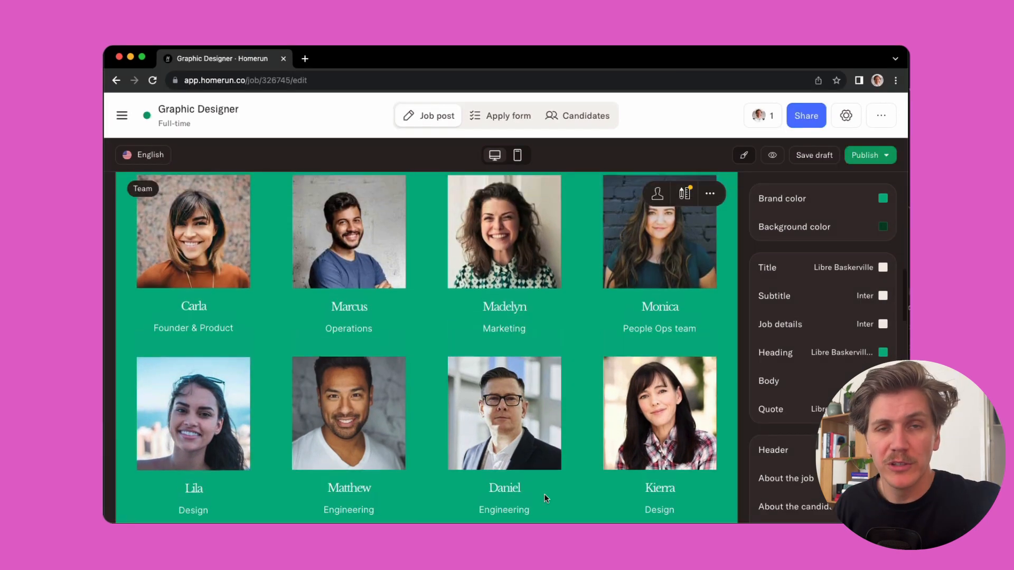
Step: Save the edited job post as a draft
scroll(544, 493, up, 3)
scroll(544, 493, up, 10)
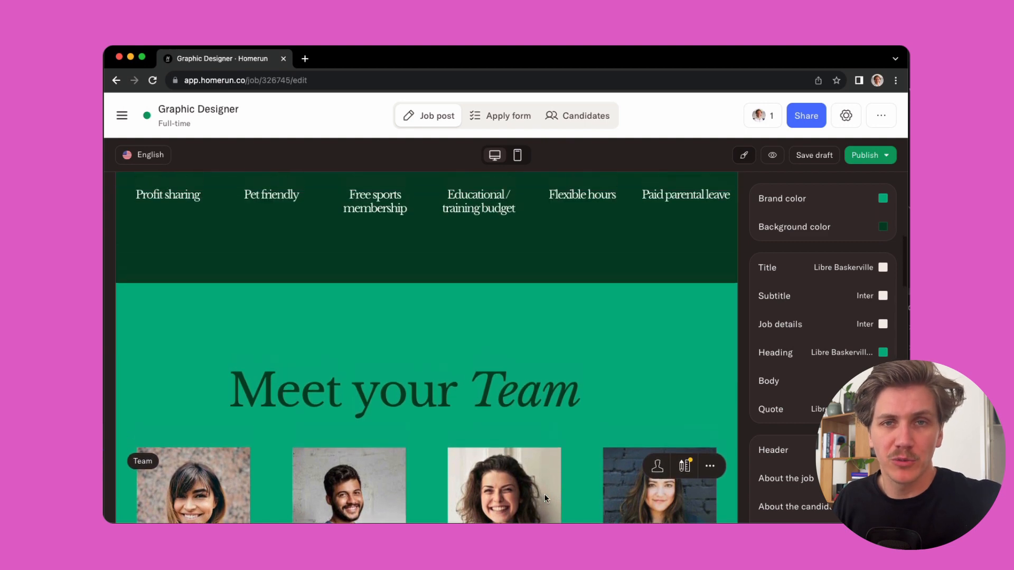
scroll(546, 498, up, 15)
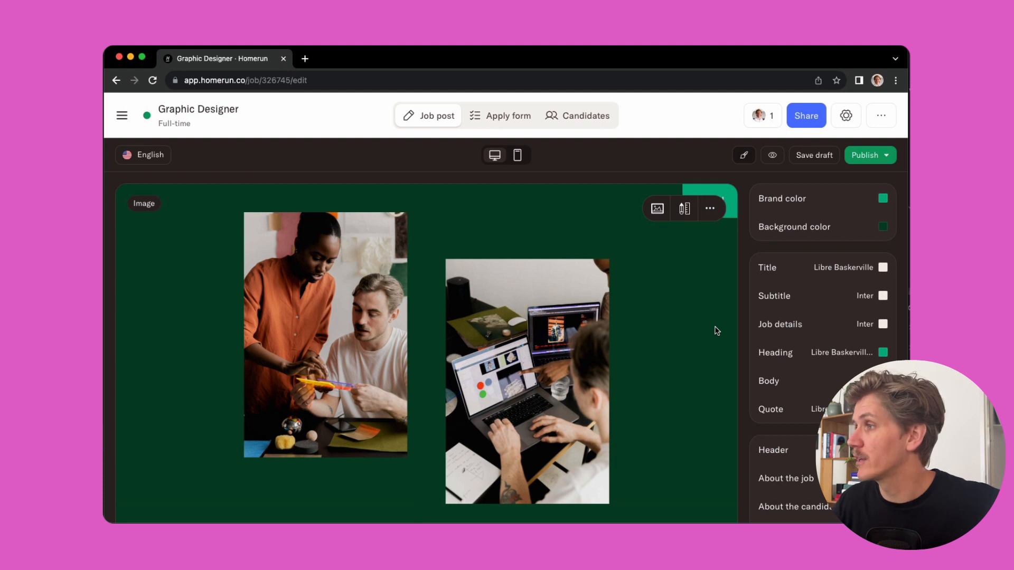
click(813, 158)
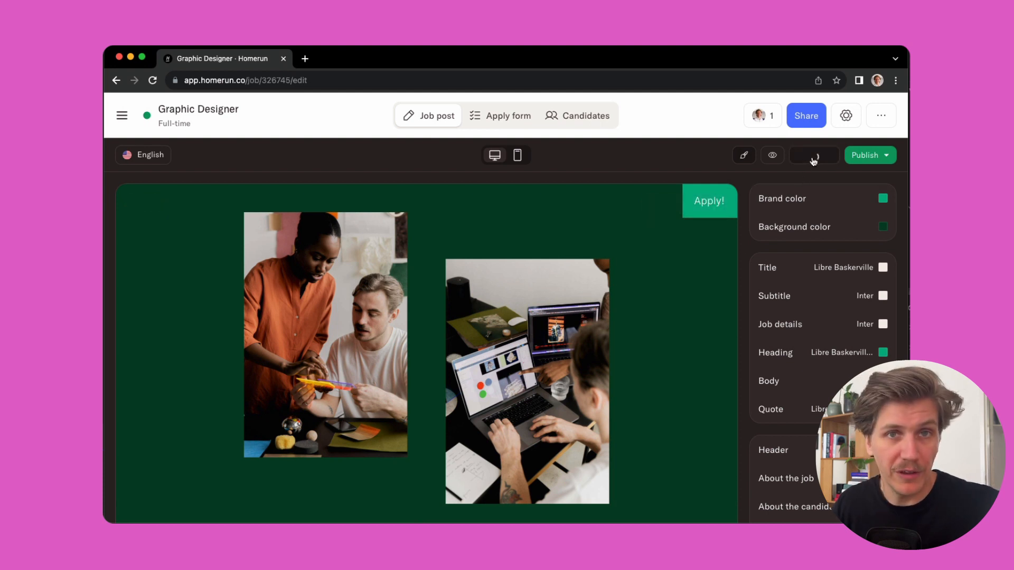